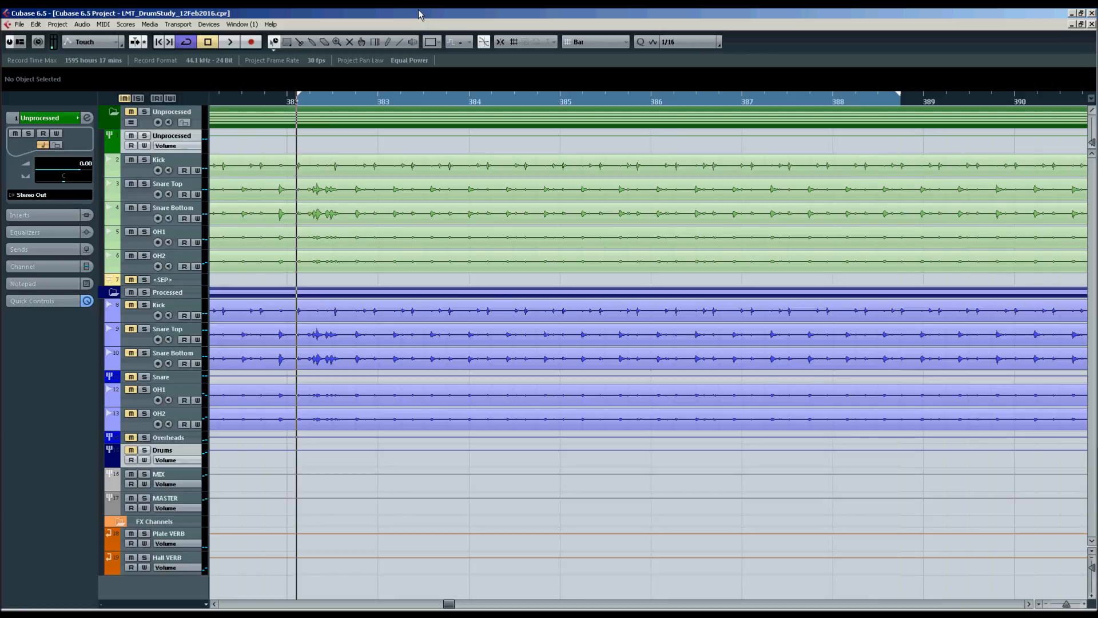
Step: Play the unprocessed drum tracks from bar 382, then return the playback position to the start of the loop range
{"action": "key", "text": "space"}
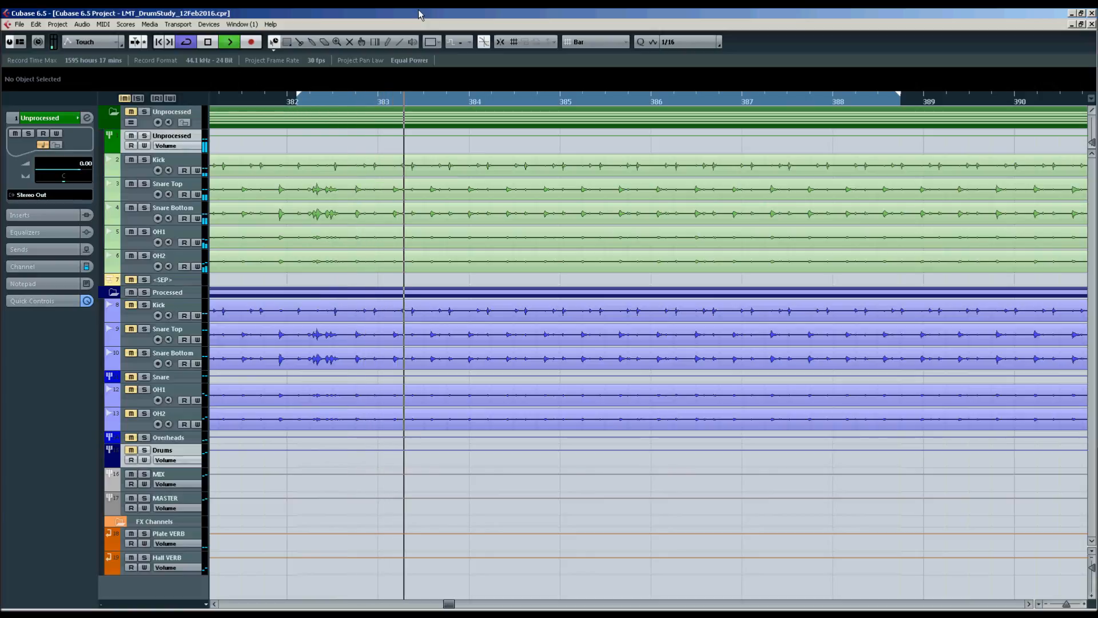
{"action": "key", "text": "space"}
{"action": "key", "text": "KP_1"}
Step: Mute the Unprocessed drums, unmute the processed drums, and audition them from the start of the loop range
{"action": "key", "text": "m"}
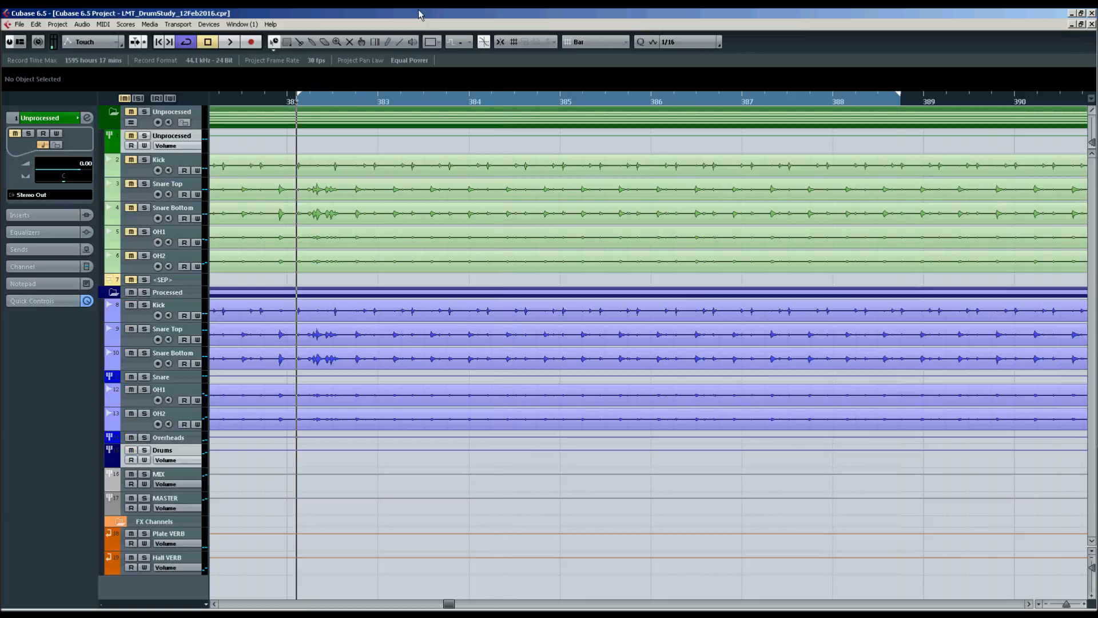
{"action": "key", "text": "space"}
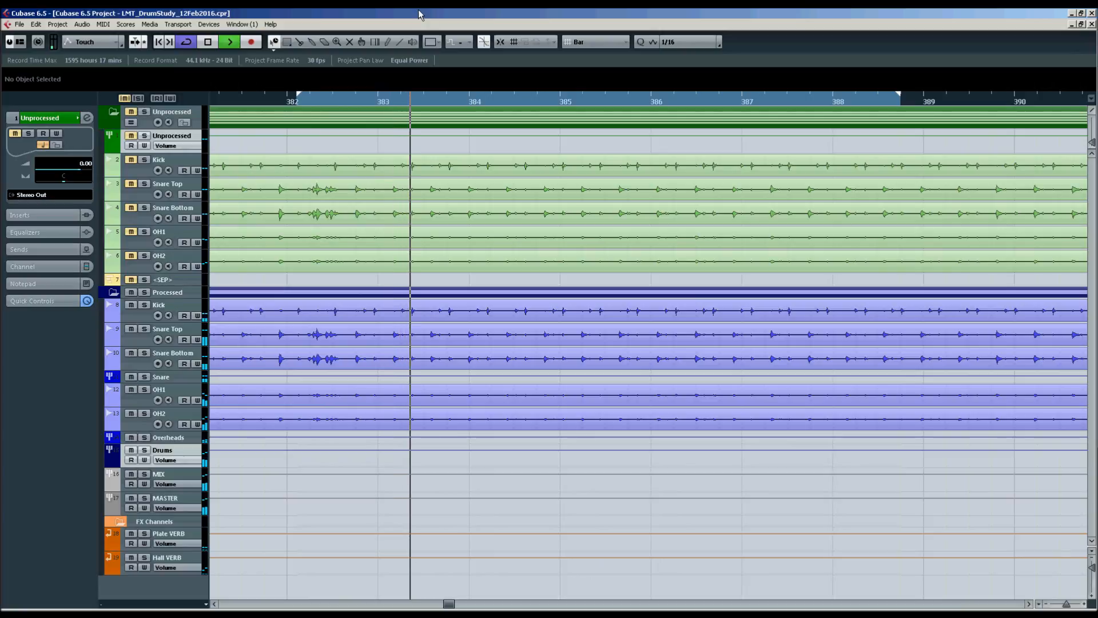
{"action": "key", "text": "space"}
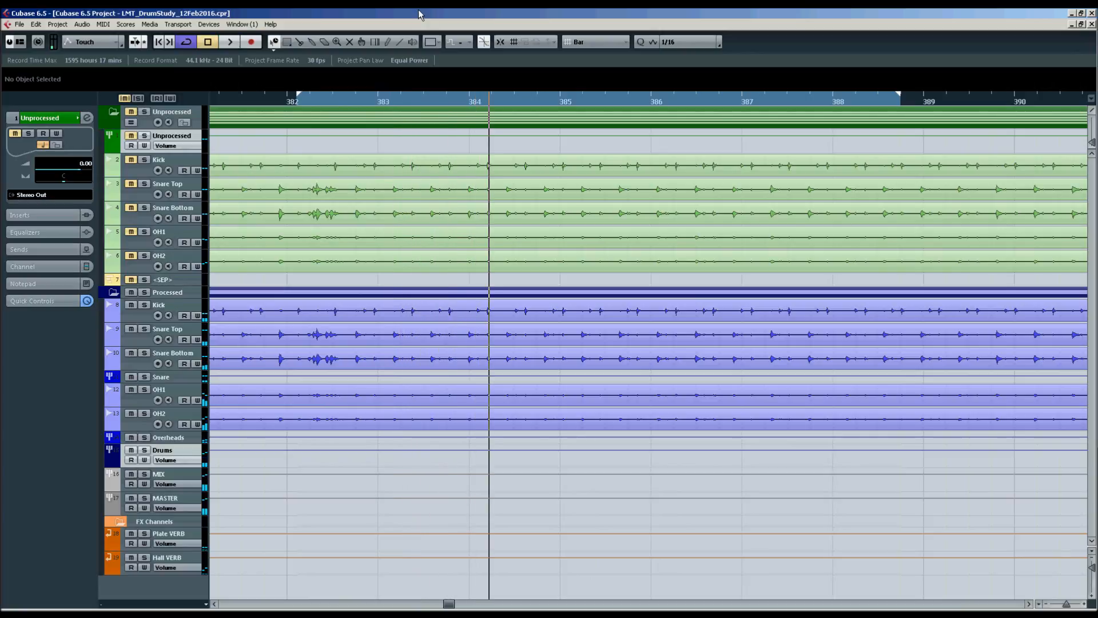
{"action": "key", "text": "KP_1"}
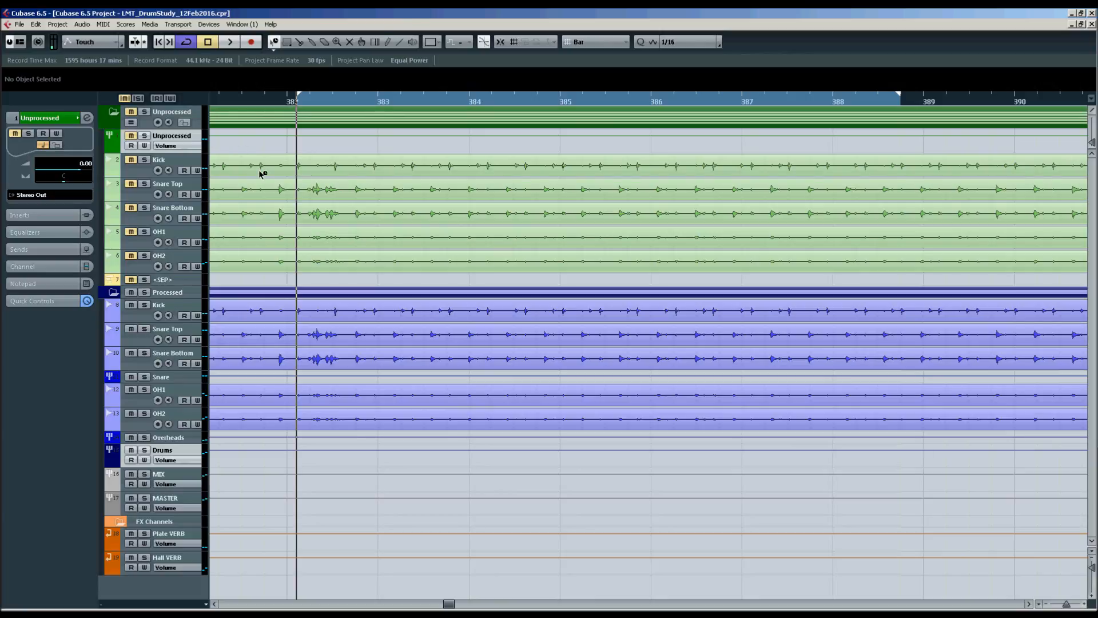
Step: Show the mixer and mute the Snare Top, Snare Bottom, Snare, Plate VERB and Hall VERB channels
{"action": "key", "text": "F3"}
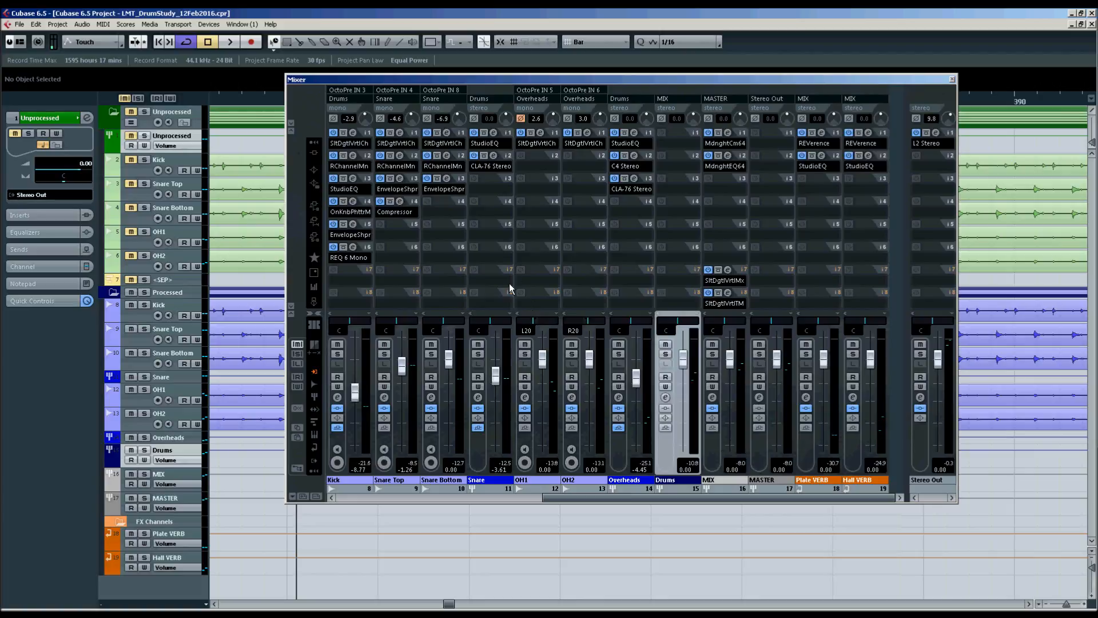
{"action": "left_click", "coordinate": [383, 344]}
{"action": "left_click", "coordinate": [431, 344]}
{"action": "left_click", "coordinate": [478, 344]}
{"action": "left_click", "coordinate": [807, 345]}
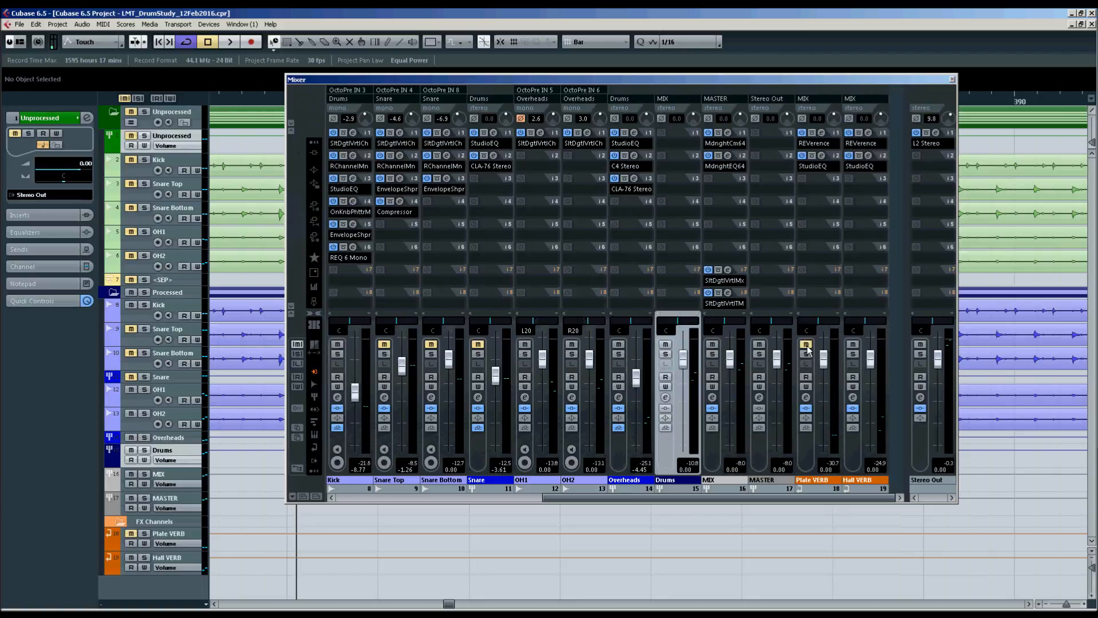
{"action": "left_click", "coordinate": [852, 345]}
Step: Deactivate the REVerence and StudioEQ inserts on the Hall VERB and Plate VERB channels
{"action": "left_click", "coordinate": [849, 132]}
{"action": "left_click", "coordinate": [848, 155]}
{"action": "left_click", "coordinate": [802, 155]}
{"action": "left_click", "coordinate": [802, 132]}
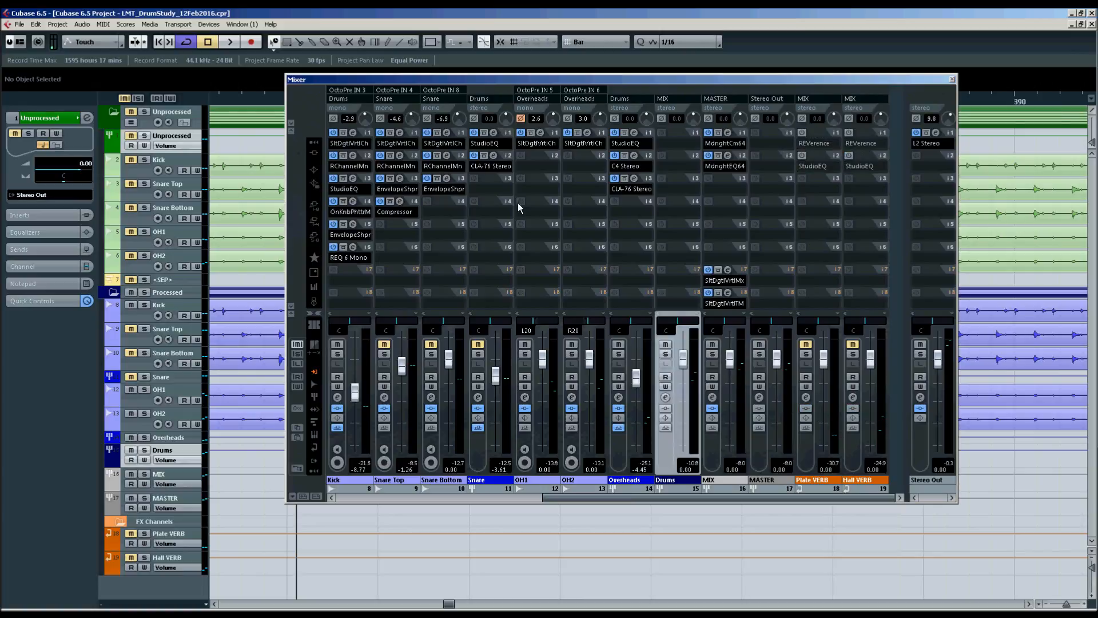
Step: Bypass inserts 2 to 6 on the processed Kick channel and audition the kick without them
{"action": "left_click", "coordinate": [343, 246]}
{"action": "left_click", "coordinate": [343, 223]}
{"action": "left_click", "coordinate": [343, 201]}
{"action": "left_click", "coordinate": [344, 178]}
{"action": "left_click", "coordinate": [343, 155]}
{"action": "key", "text": "space"}
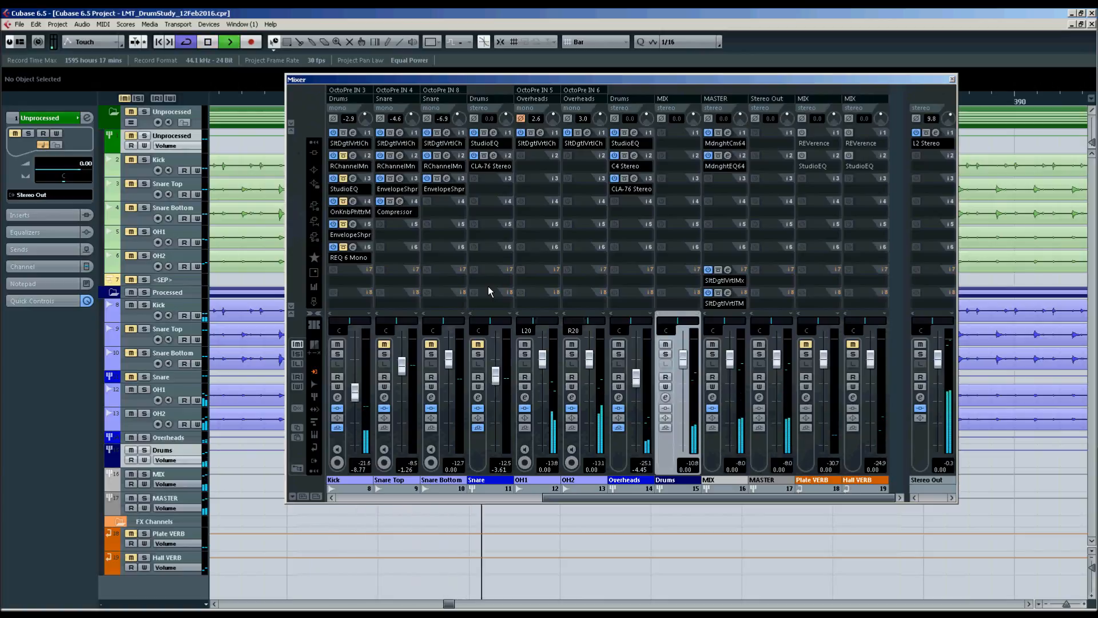
{"action": "key", "text": "space"}
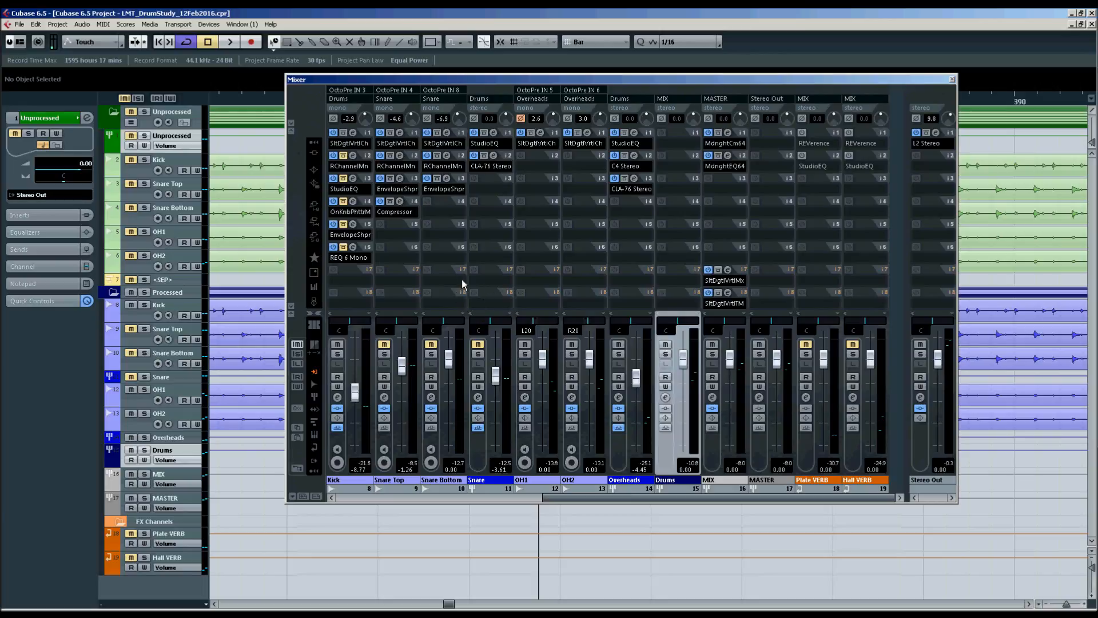
Step: Open the Kick's RChannel Mono, switch off its EQ, expander and compressor sections, and take the plug-in out of bypass
{"action": "left_click", "coordinate": [353, 159]}
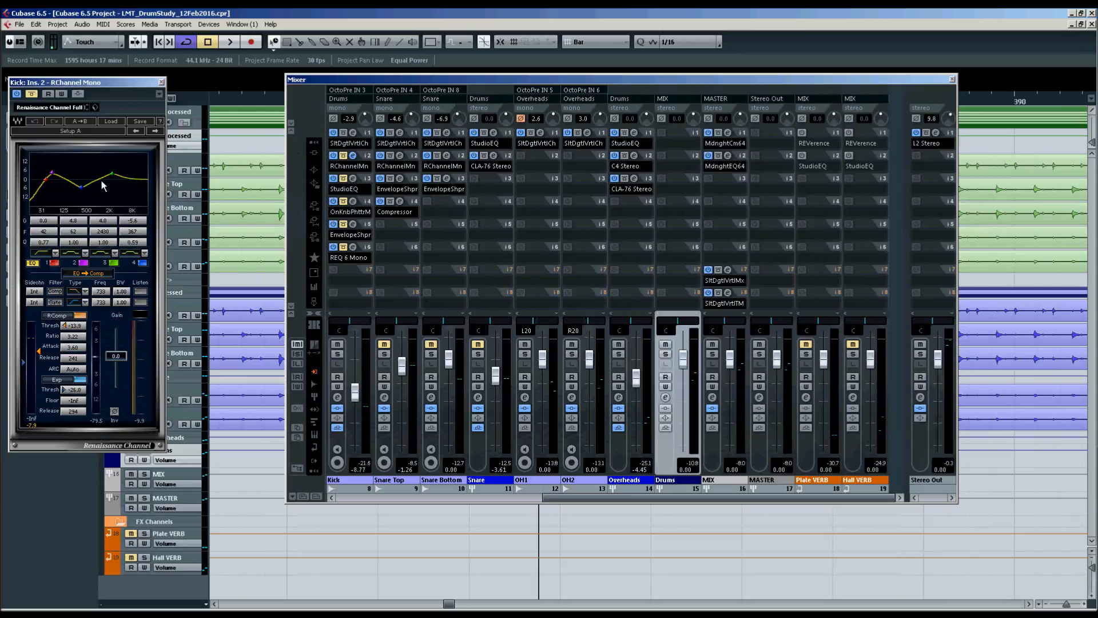
{"action": "left_click", "coordinate": [32, 263]}
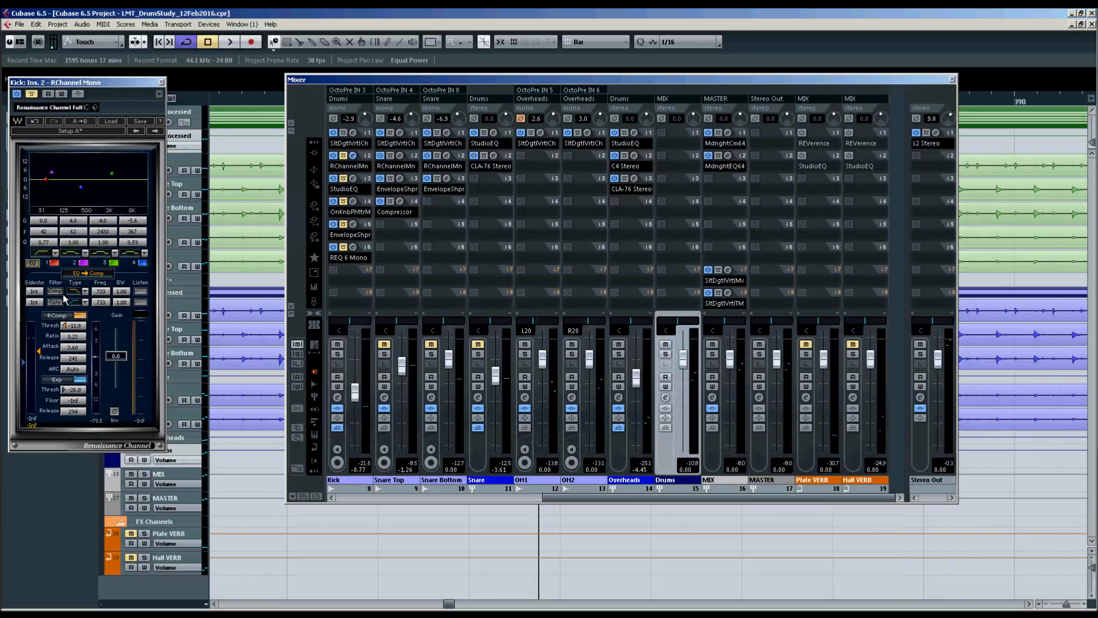
{"action": "left_click", "coordinate": [81, 380]}
{"action": "left_click", "coordinate": [81, 316]}
{"action": "left_click", "coordinate": [30, 95]}
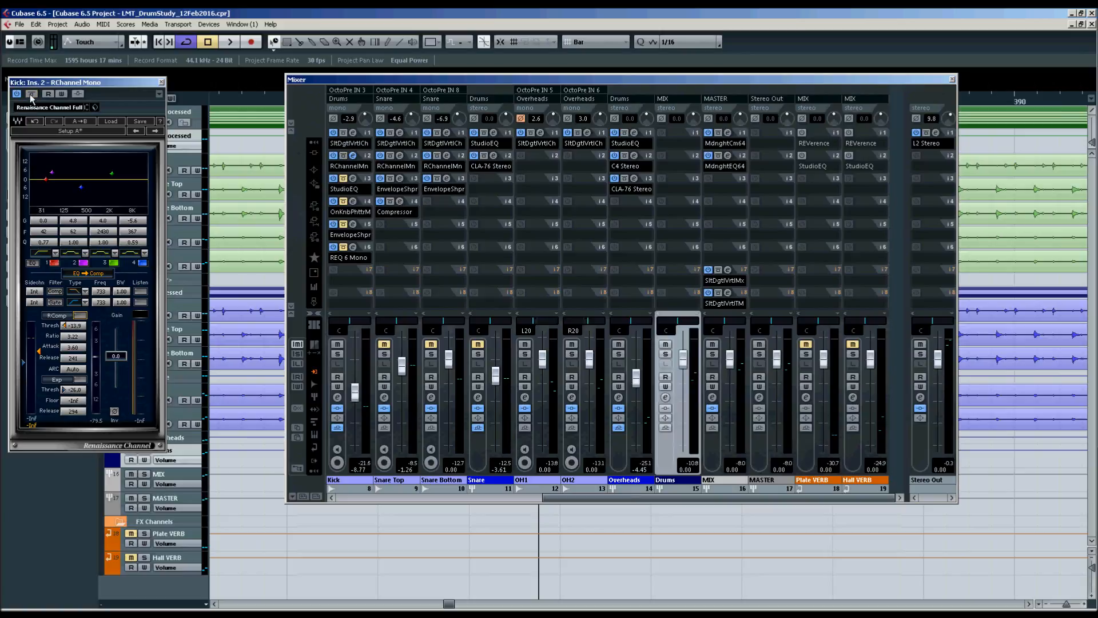
Step: Compare the kick with the RChannel EQ section off and on during playback, leaving the EQ enabled
{"action": "left_click", "coordinate": [32, 264]}
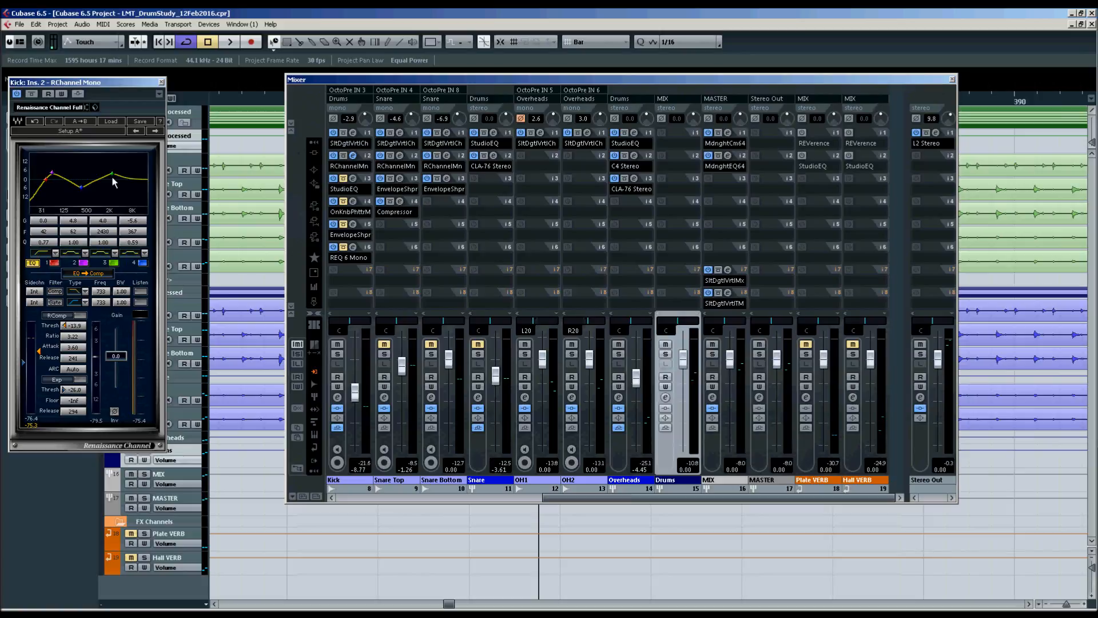
{"action": "left_click", "coordinate": [34, 265]}
{"action": "key", "text": "KP_0"}
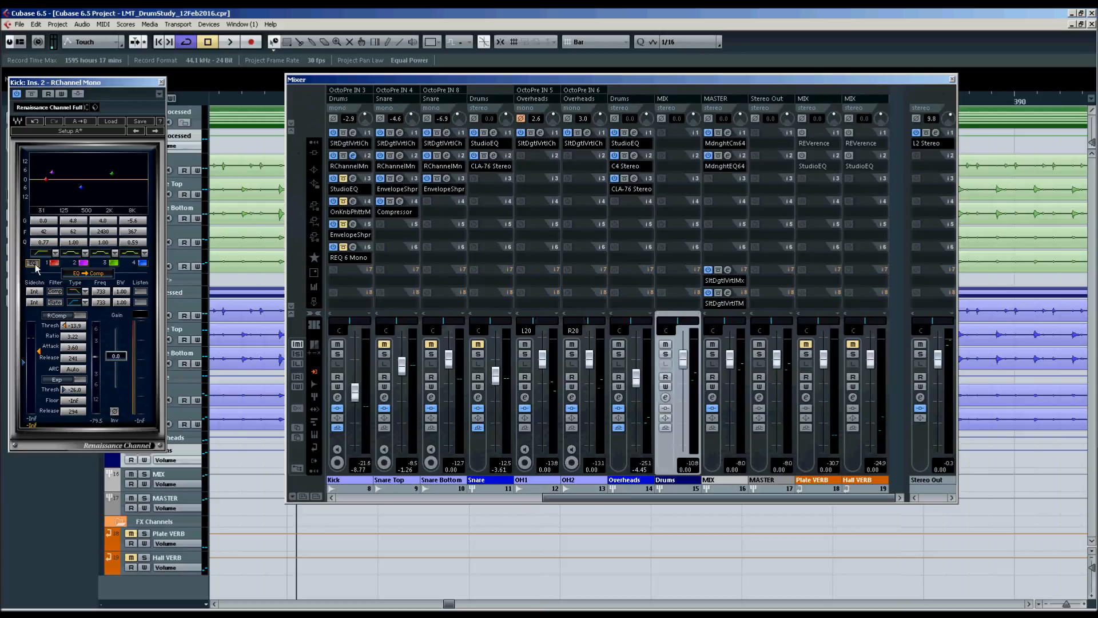
{"action": "key", "text": "KP_Enter"}
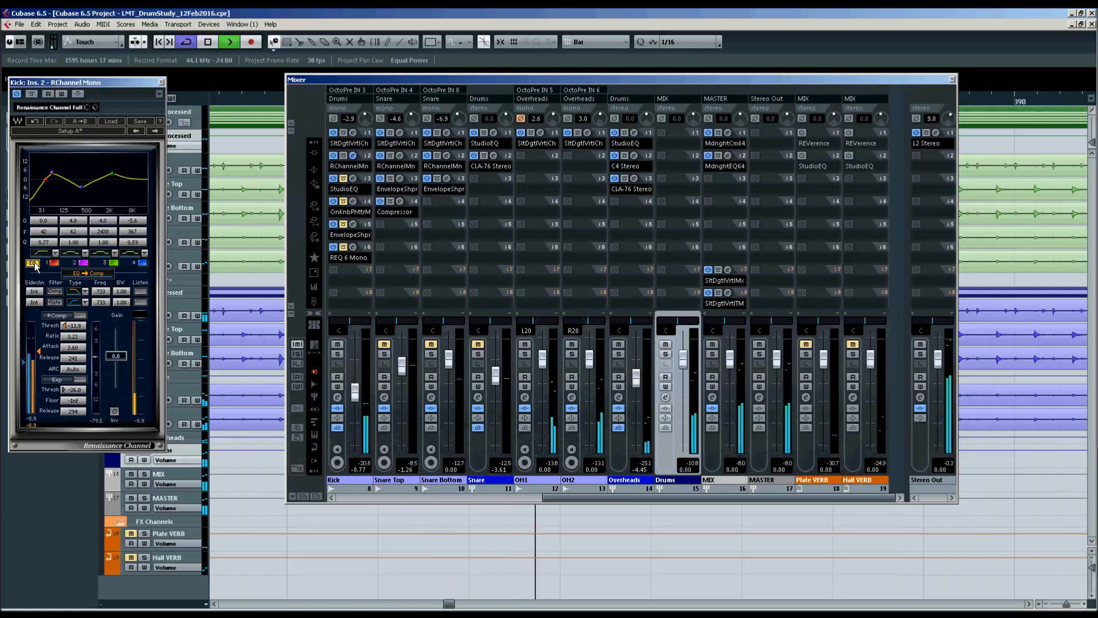
{"action": "key", "text": "space"}
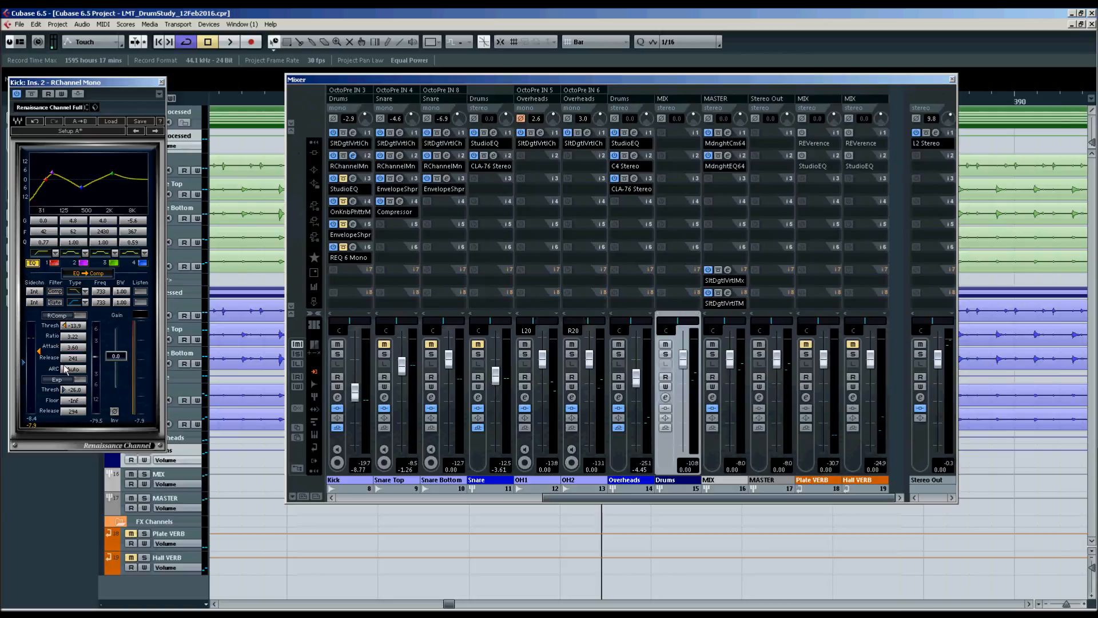
Step: Enable the expander section in the Kick's RChannel while auditioning the drums from the loop start
{"action": "key", "text": "KP_1"}
{"action": "key", "text": "space"}
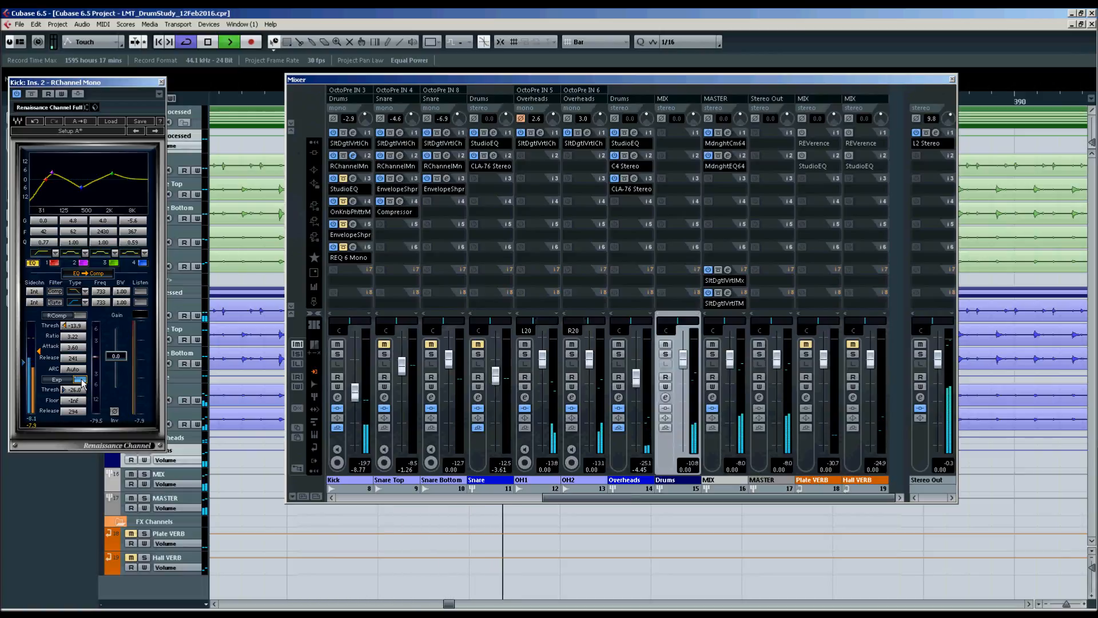
{"action": "key", "text": "space"}
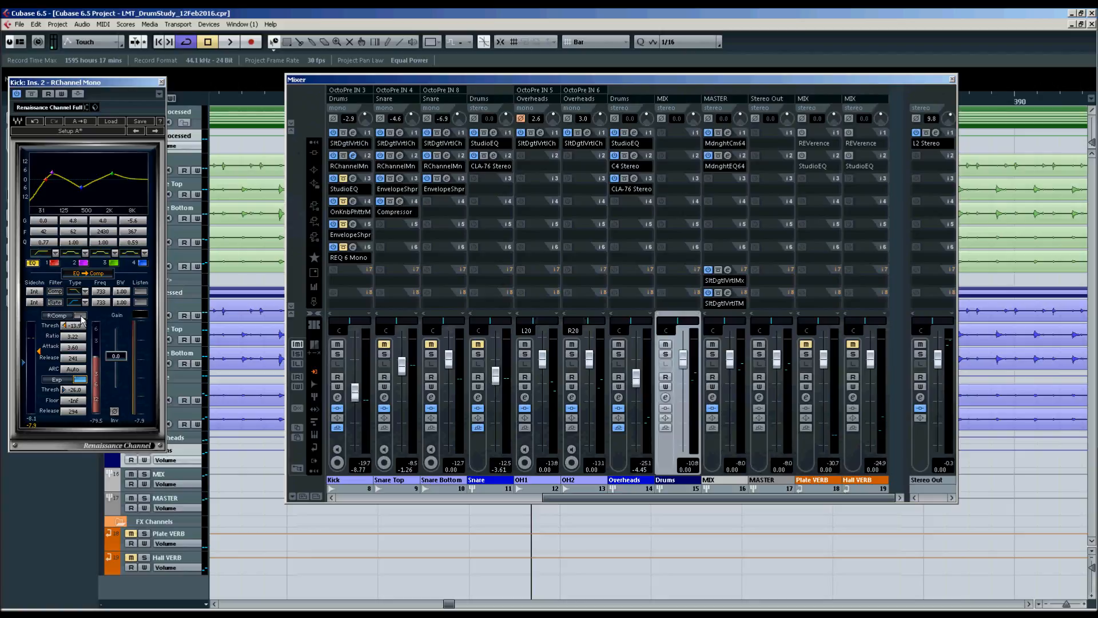
Step: Enable the RComp compressor section in the Kick's RChannel during playback
{"action": "key", "text": "space"}
{"action": "left_click", "coordinate": [80, 316]}
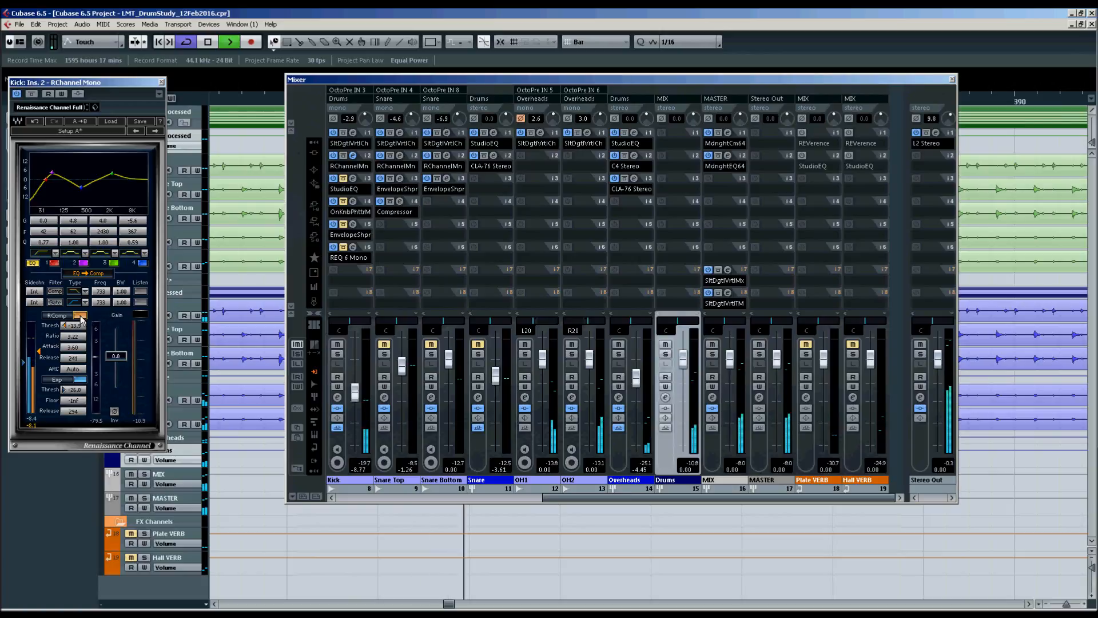
{"action": "key", "text": "space"}
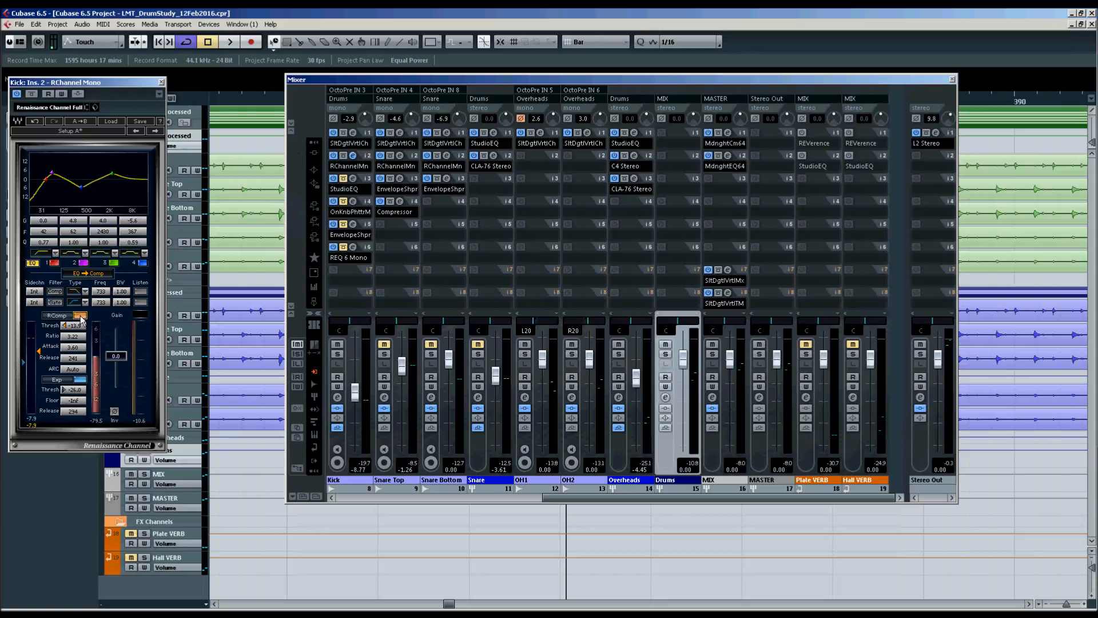
Step: Open the Kick's StudioEQ insert and take it out of bypass while auditioning the drums
{"action": "left_click", "coordinate": [351, 178]}
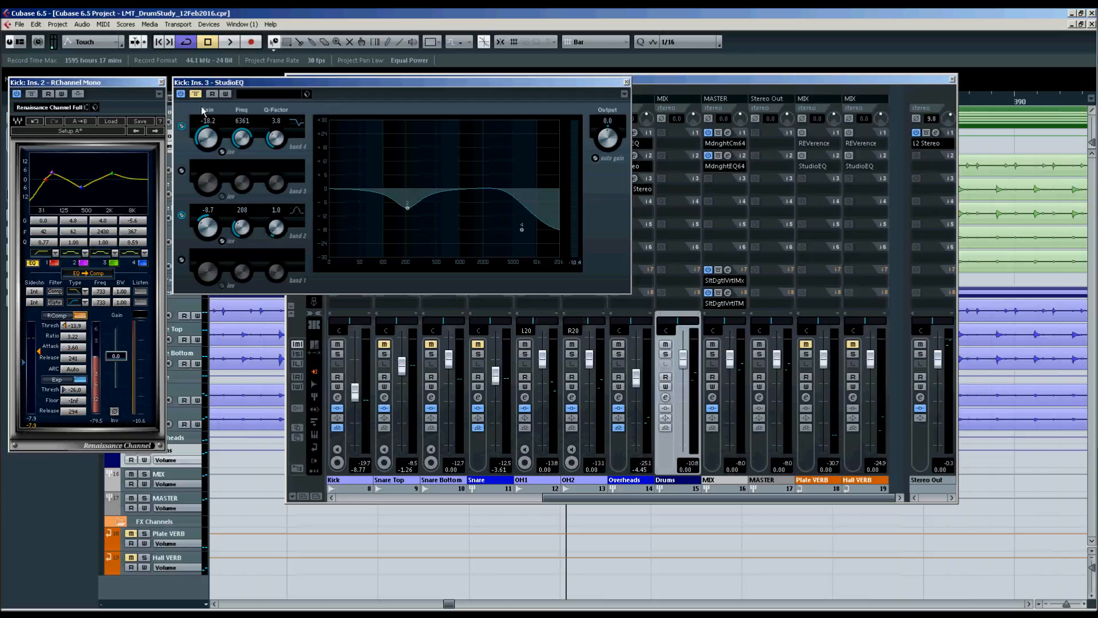
{"action": "key", "text": "space"}
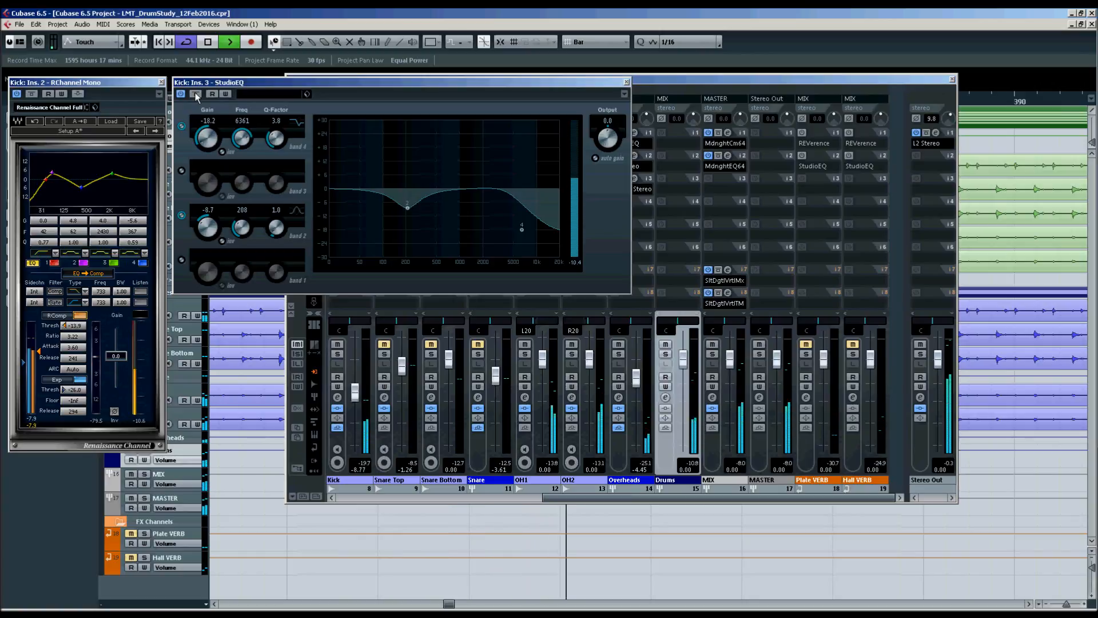
{"action": "key", "text": "space"}
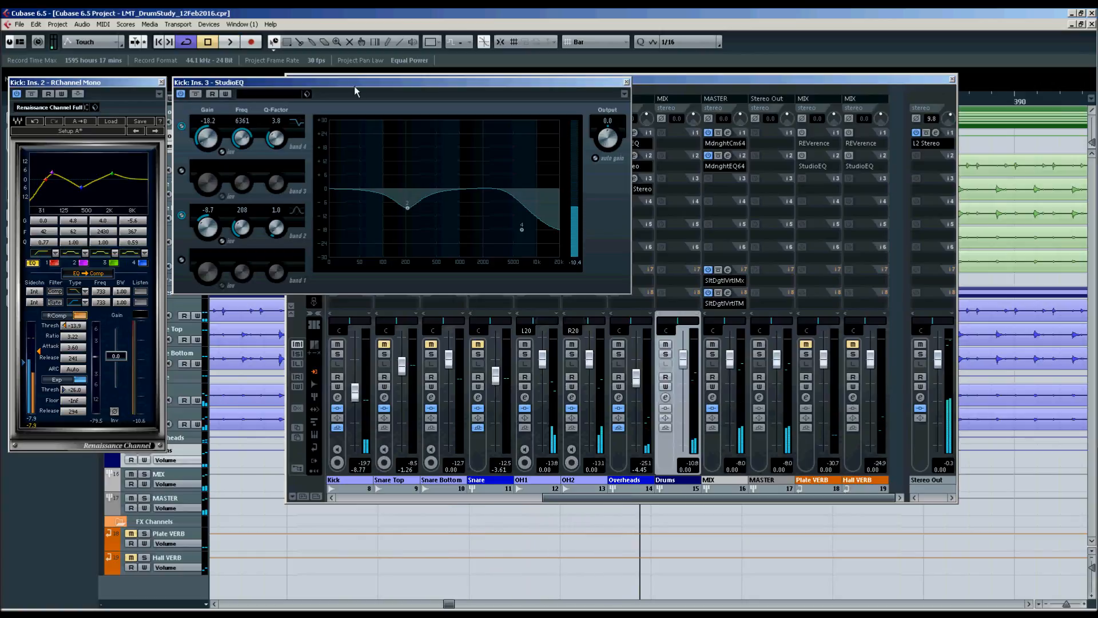
Step: Open the Kick's OneKnob Phatter insert and take it out of bypass while playing from the loop start
{"action": "left_click", "coordinate": [642, 85]}
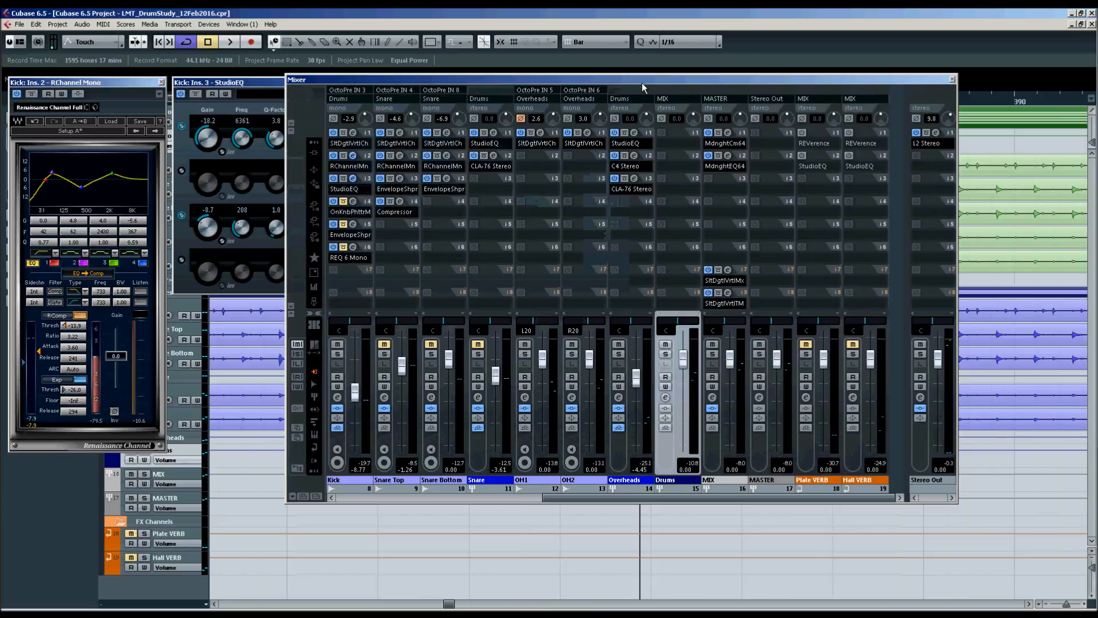
{"action": "left_click", "coordinate": [353, 201]}
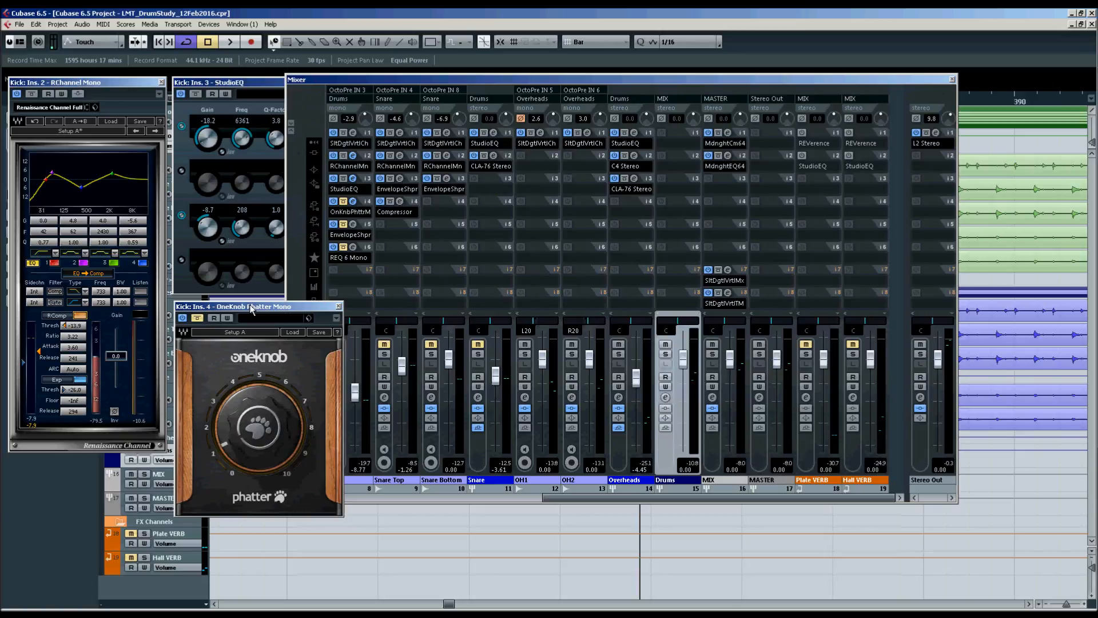
{"action": "key", "text": "KP_1"}
{"action": "key", "text": "space"}
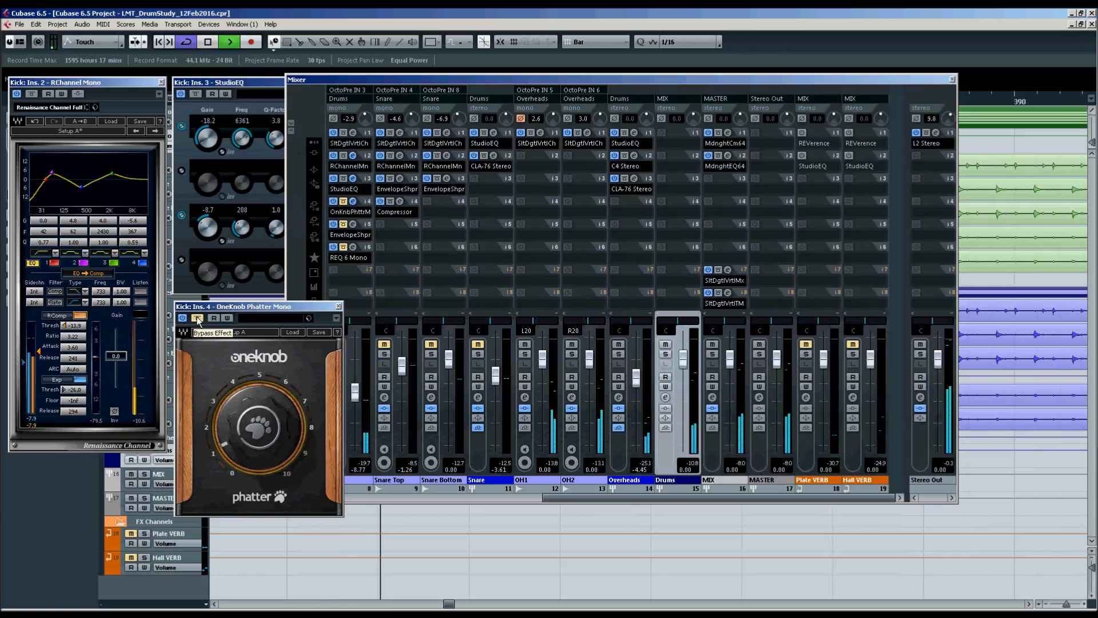
{"action": "left_click", "coordinate": [197, 318]}
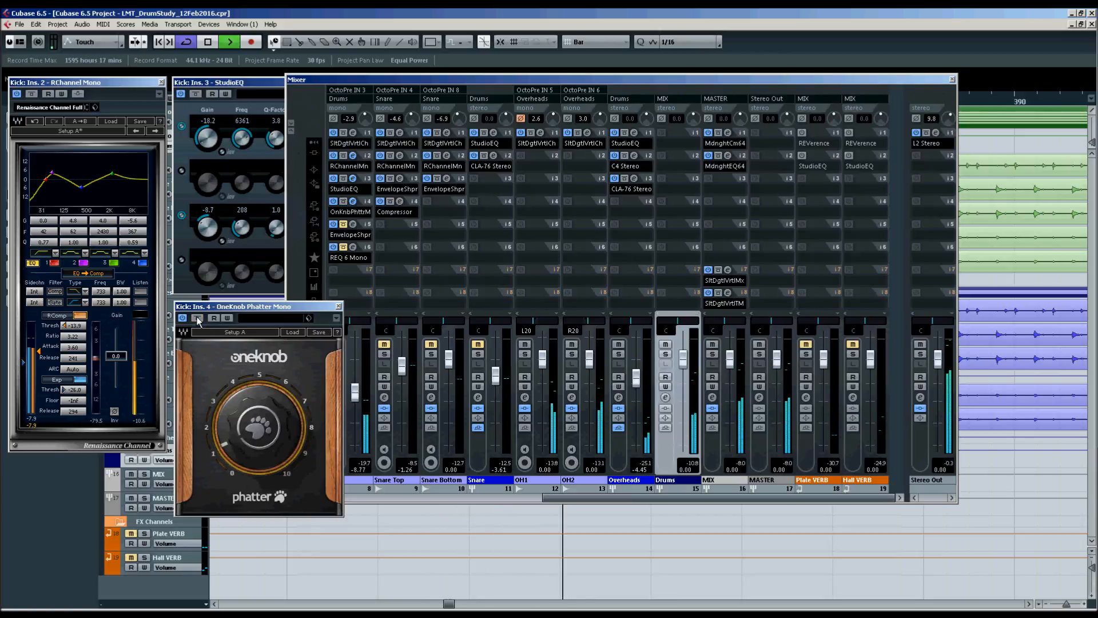
{"action": "key", "text": "space"}
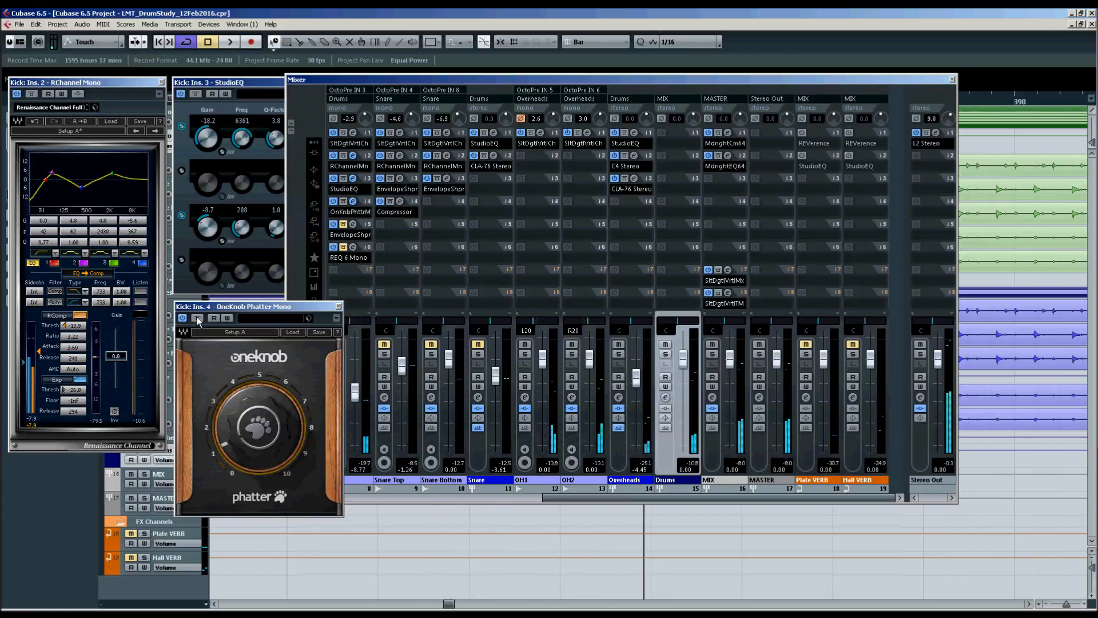
Step: Open the Kick's EnvelopeShaper insert, place its window beside OneKnob Phatter, and take it out of bypass during playback
{"action": "left_click", "coordinate": [390, 83]}
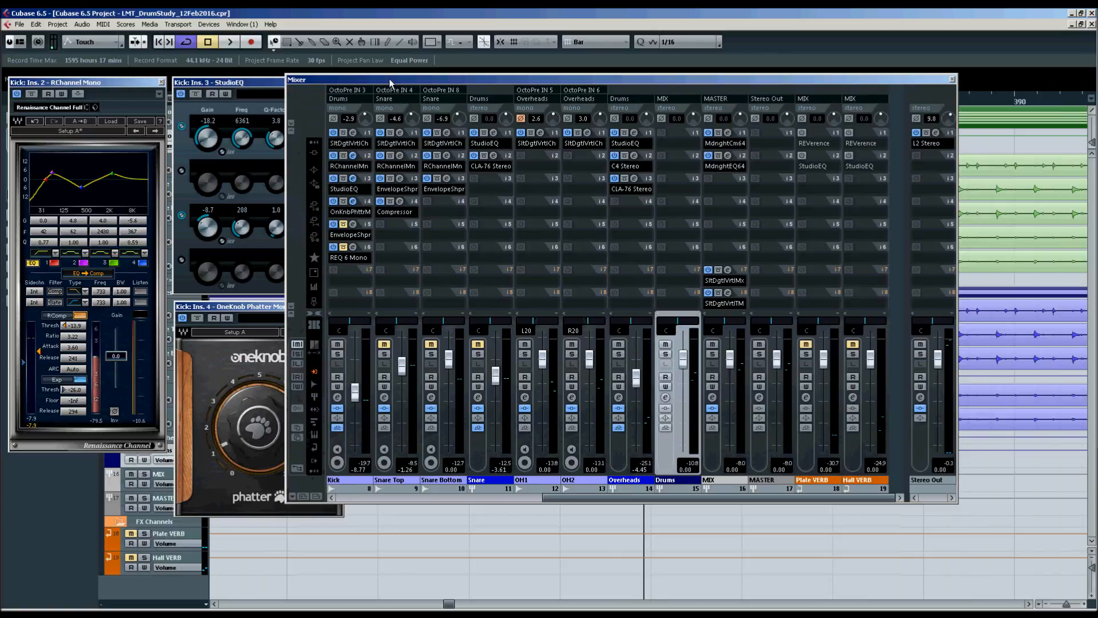
{"action": "left_click", "coordinate": [353, 225]}
{"action": "left_click_drag", "start_coordinate": [410, 310], "coordinate": [411, 335]}
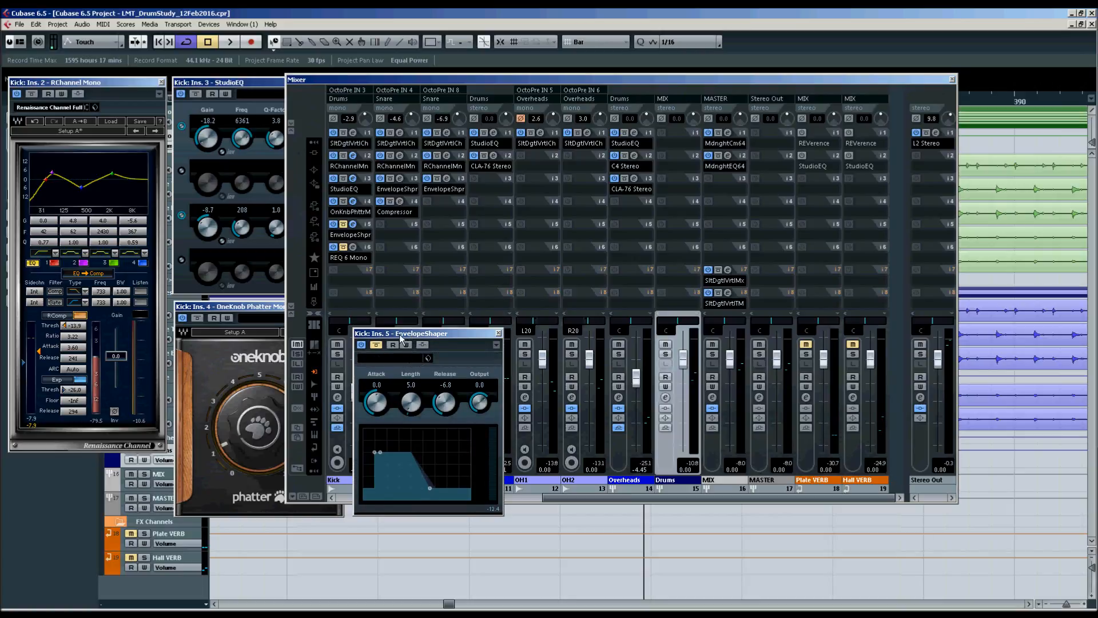
{"action": "key", "text": "space"}
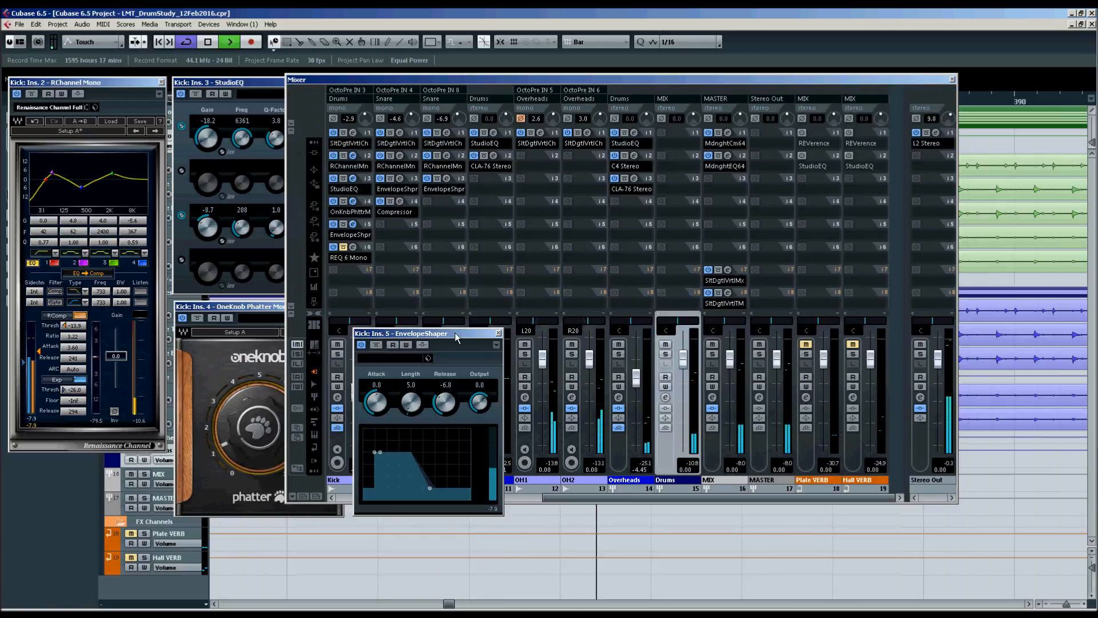
{"action": "key", "text": "space"}
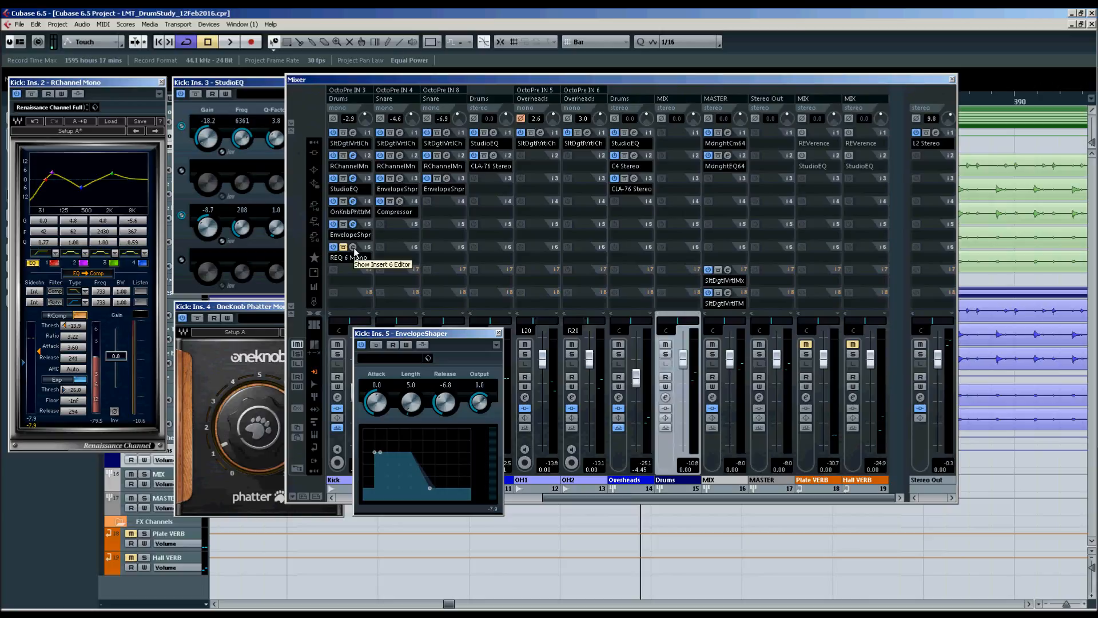
Step: Open the Kick's REQ 6 insert, move its window slightly, and take it out of bypass during playback
{"action": "left_click", "coordinate": [353, 248]}
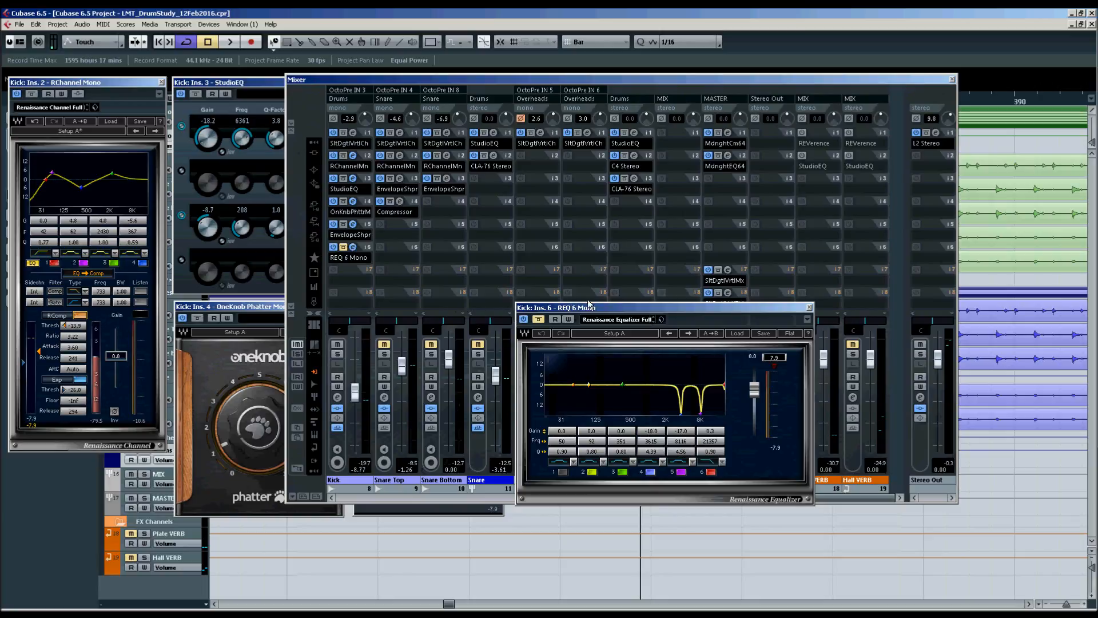
{"action": "left_click_drag", "start_coordinate": [618, 309], "coordinate": [623, 316]}
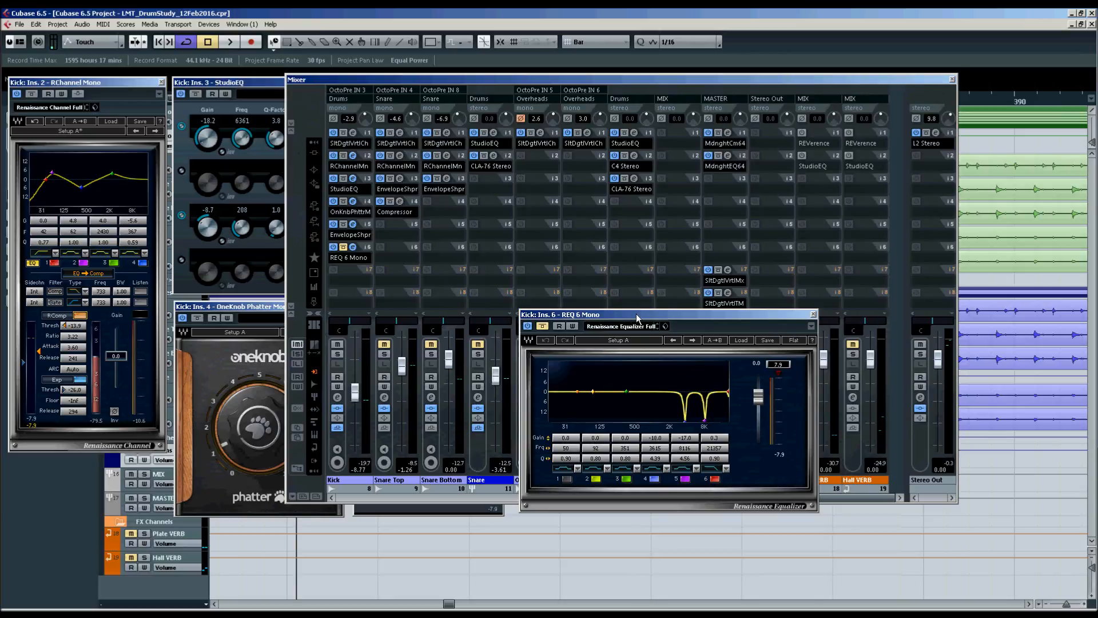
{"action": "key", "text": "space"}
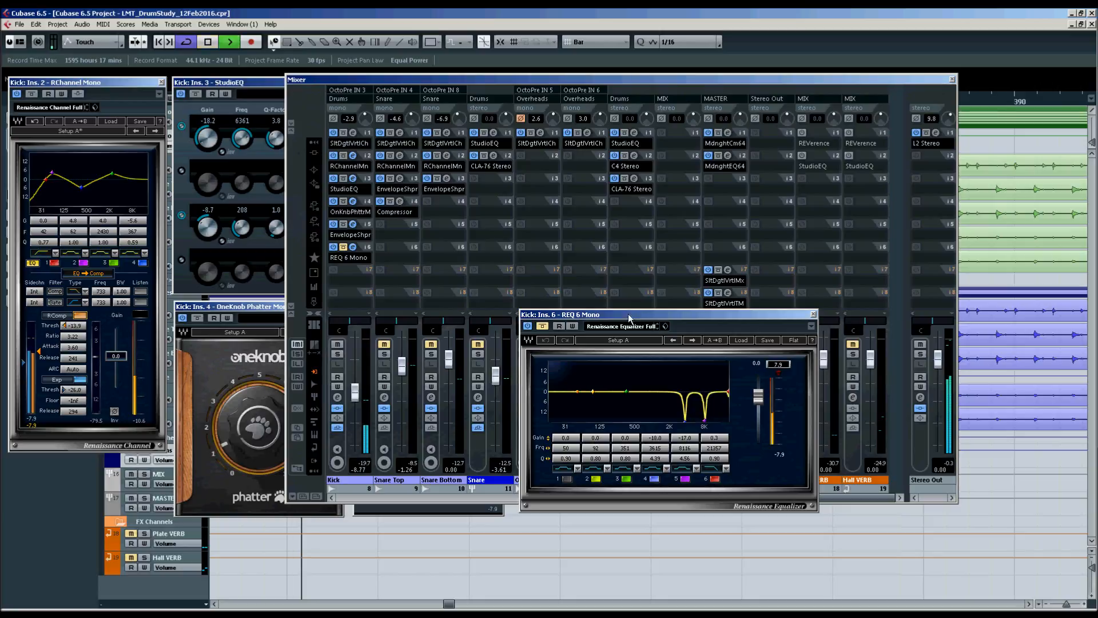
{"action": "left_click", "coordinate": [543, 327]}
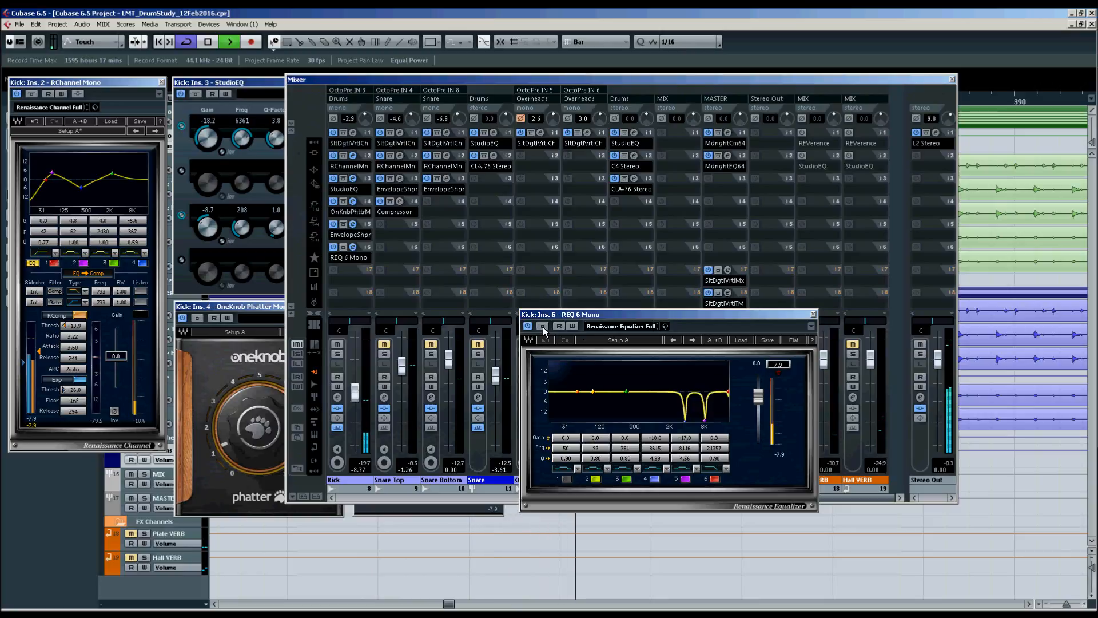
{"action": "key", "text": "space"}
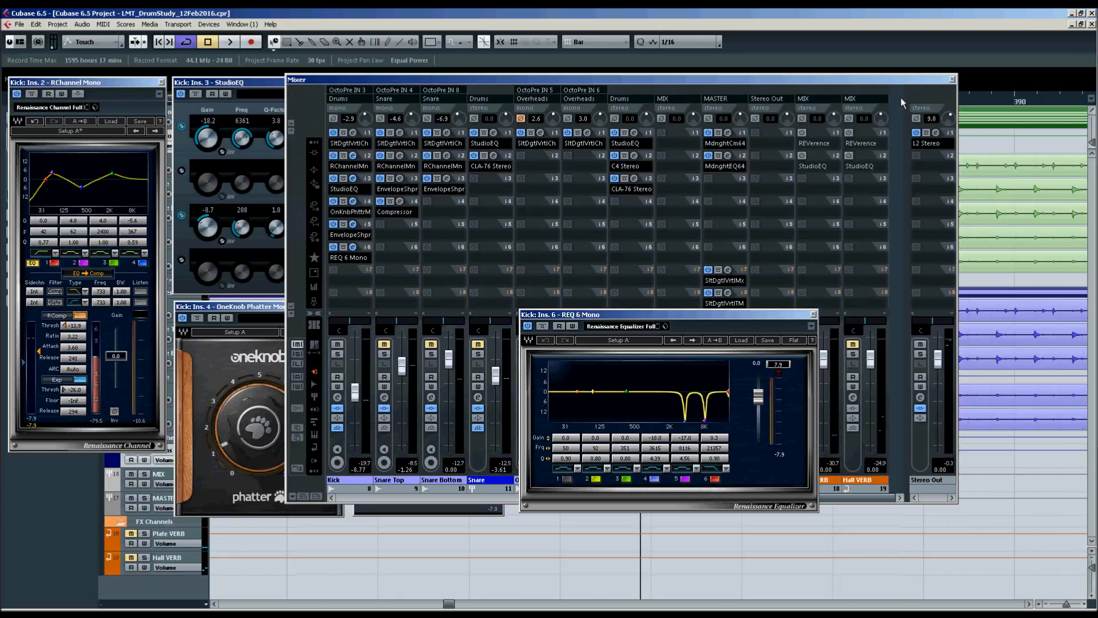
Step: Hide the mixer and bypass the Kick's RChannel, StudioEQ, OneKnob Phatter, EnvelopeShaper and REQ 6 inserts
{"action": "key", "text": "F3"}
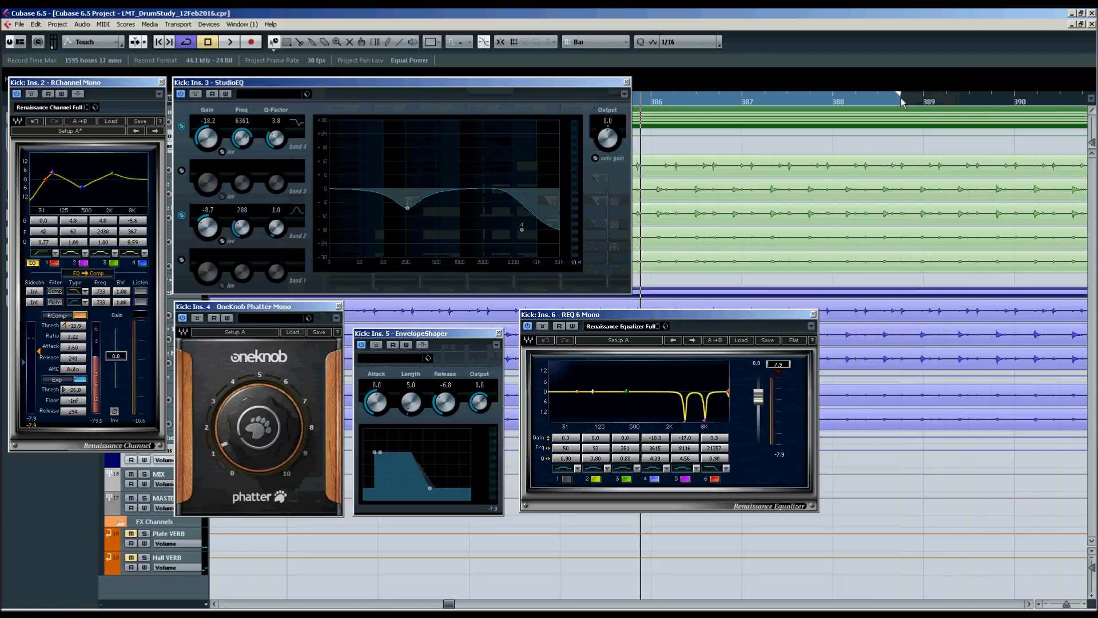
{"action": "left_click", "coordinate": [32, 93]}
{"action": "left_click", "coordinate": [196, 93]}
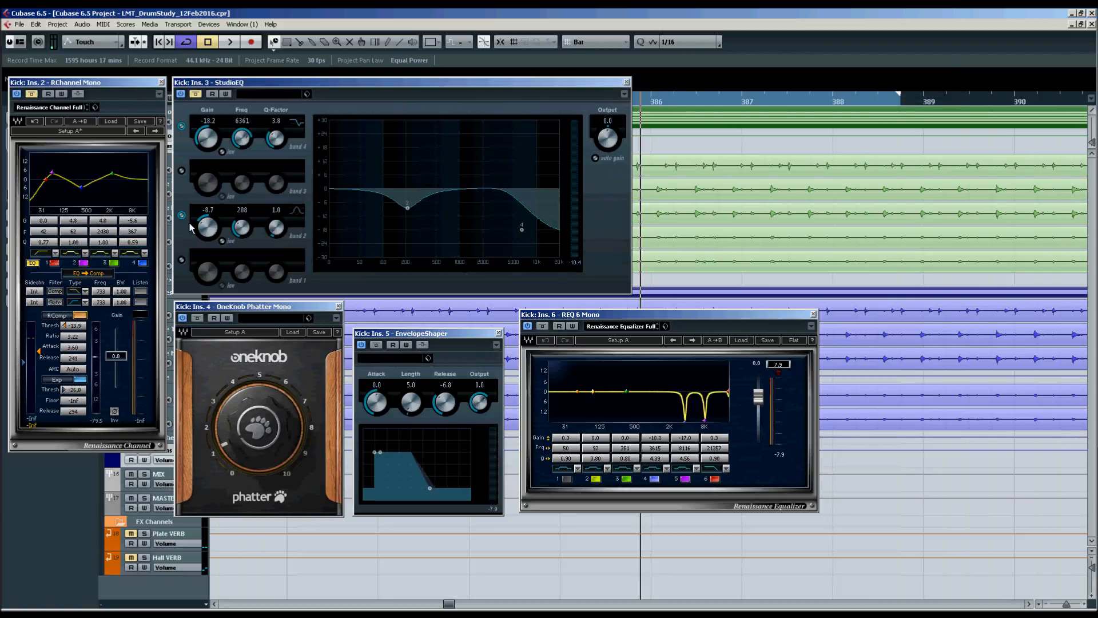
{"action": "left_click", "coordinate": [197, 317]}
{"action": "left_click", "coordinate": [376, 345]}
{"action": "left_click", "coordinate": [542, 325]}
Step: Play from the loop start and take the Kick's RChannel, StudioEQ, OneKnob Phatter, EnvelopeShaper and REQ 6 out of bypass one after another
{"action": "key", "text": "KP_1"}
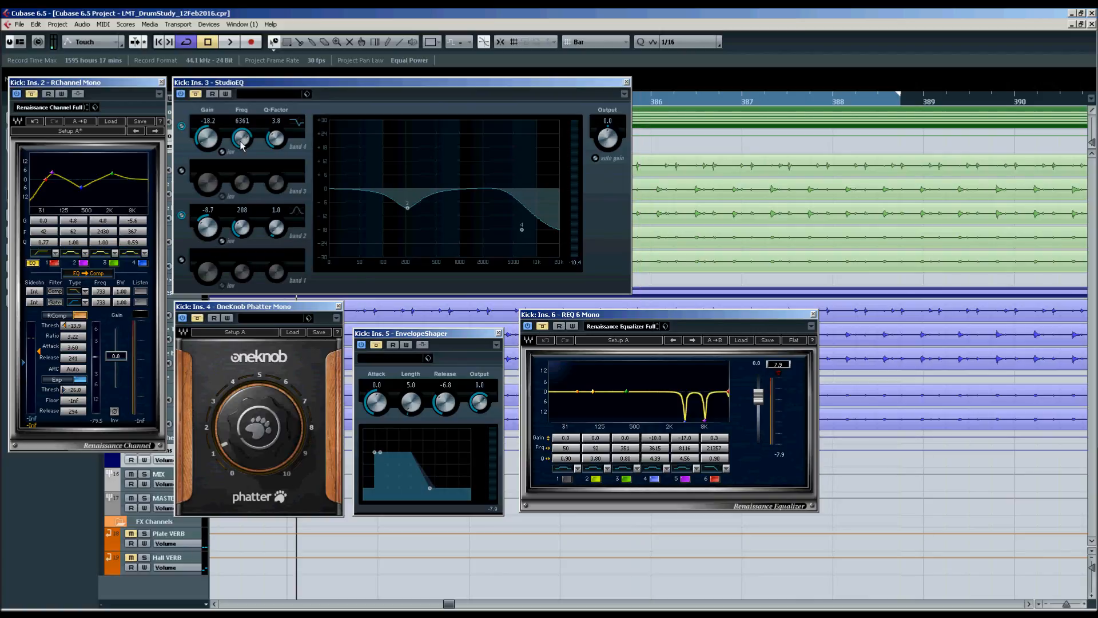
{"action": "key", "text": "space"}
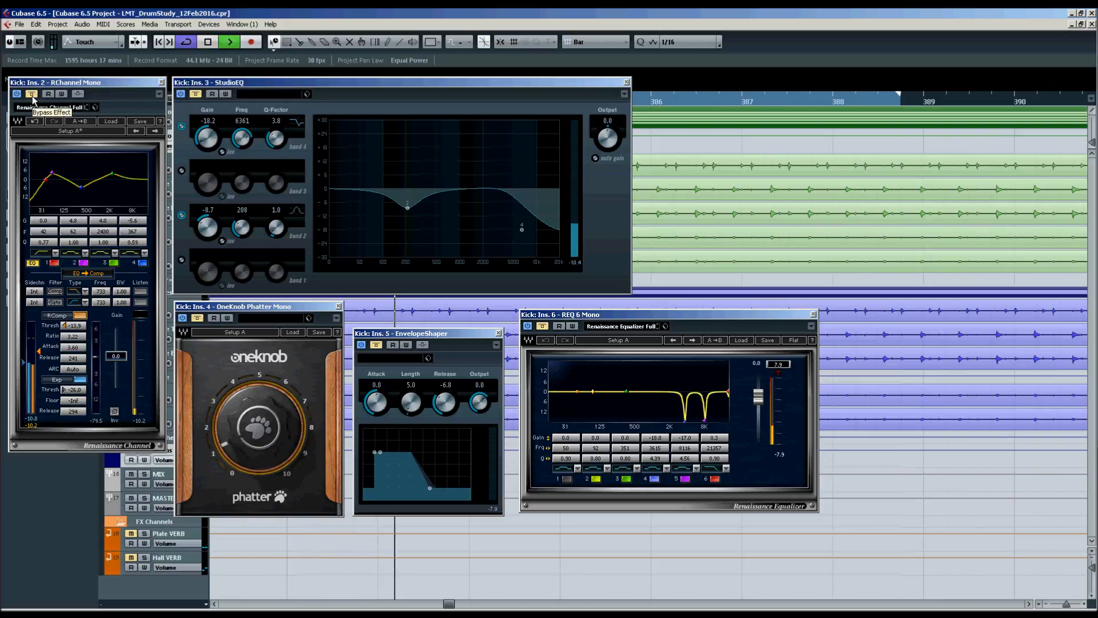
{"action": "left_click", "coordinate": [196, 94]}
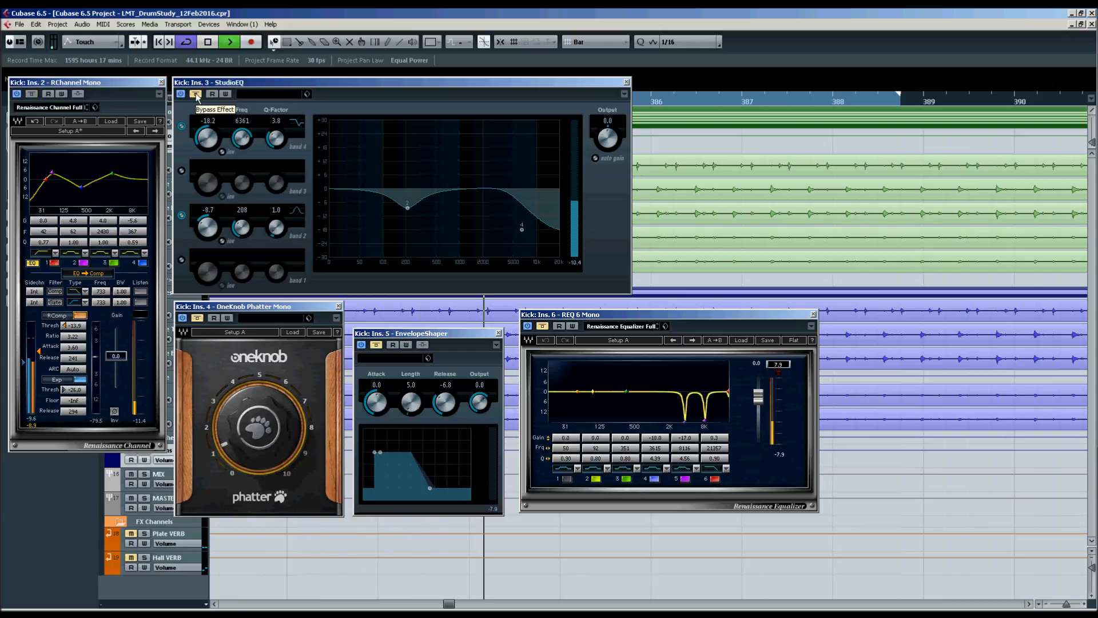
{"action": "left_click", "coordinate": [197, 318]}
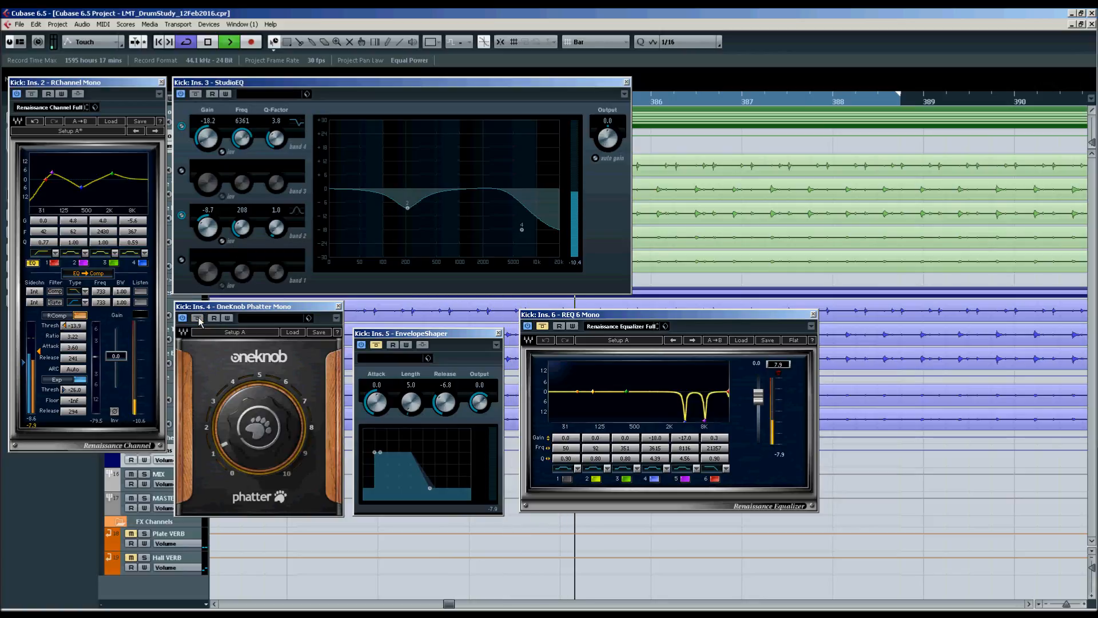
{"action": "left_click", "coordinate": [376, 344]}
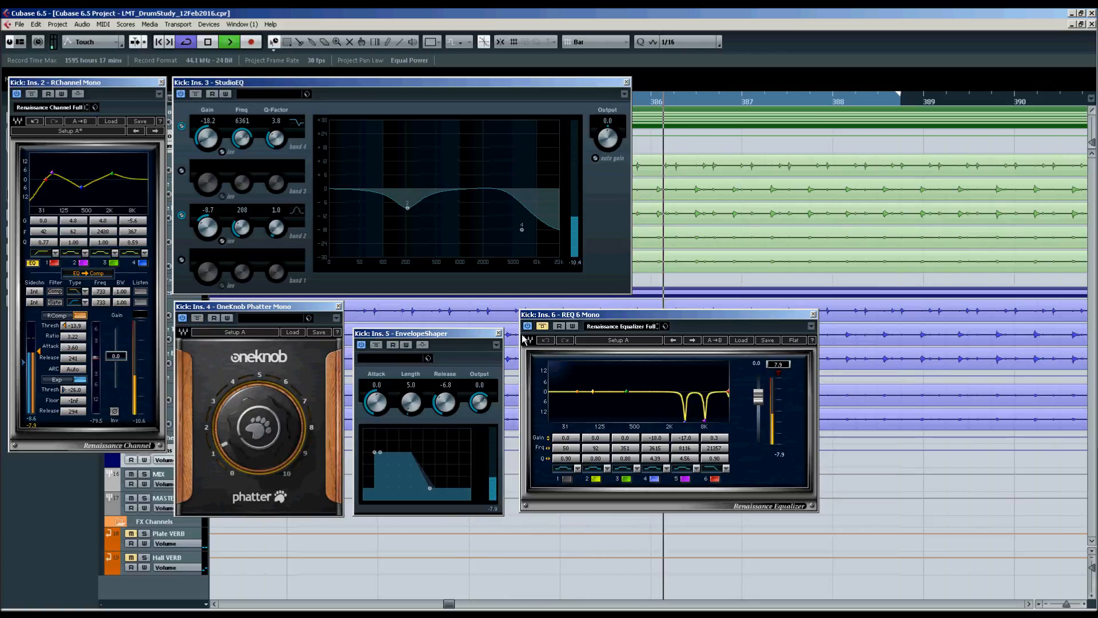
{"action": "left_click", "coordinate": [542, 327]}
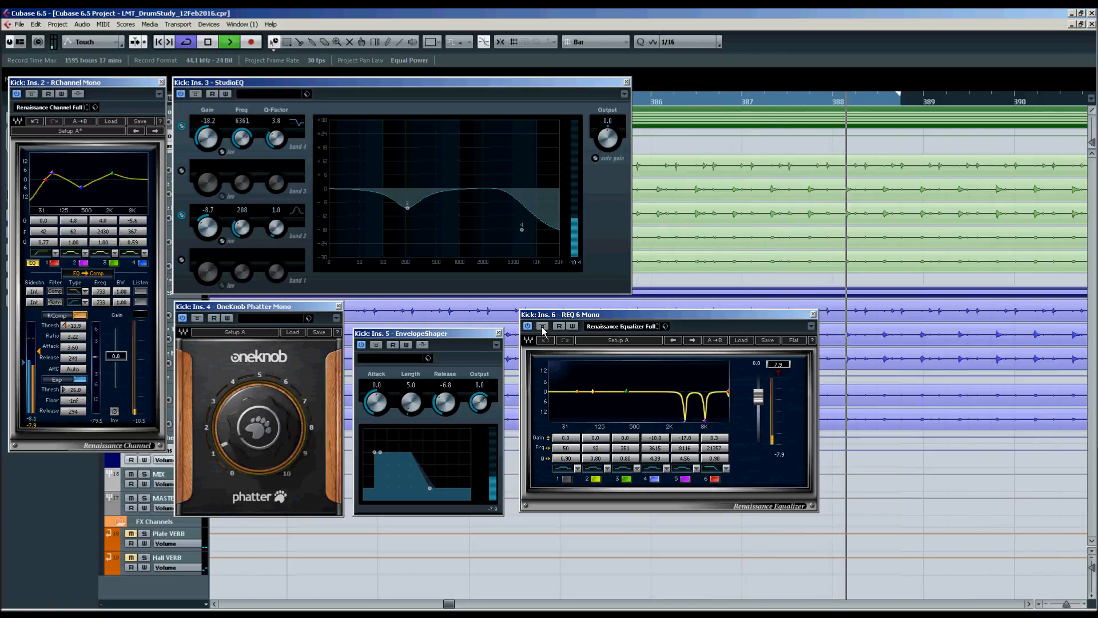
{"action": "key", "text": "space"}
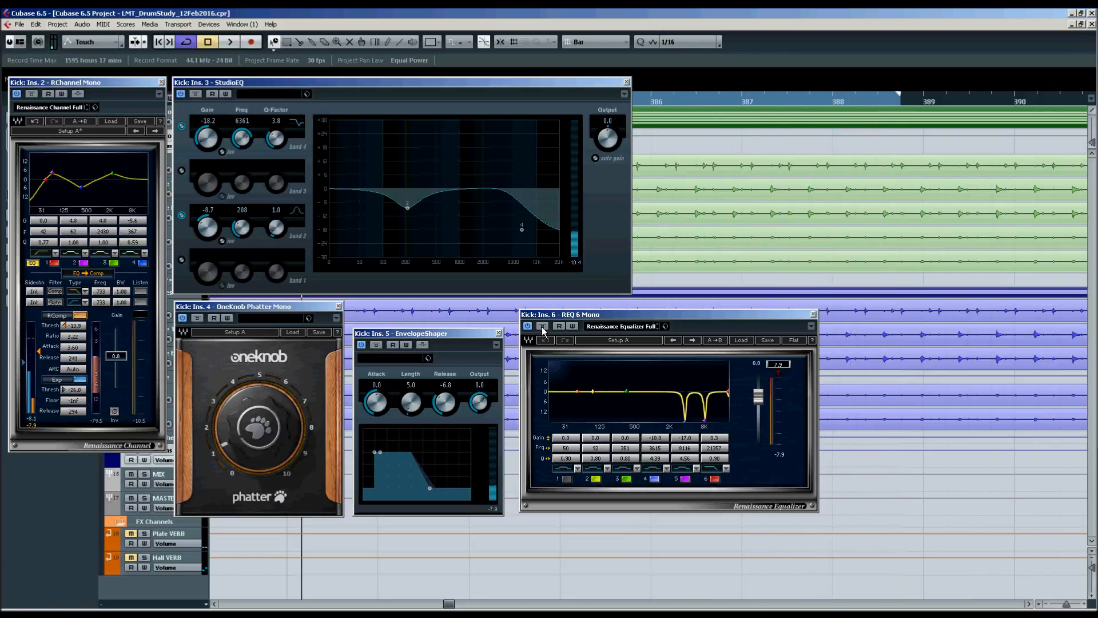